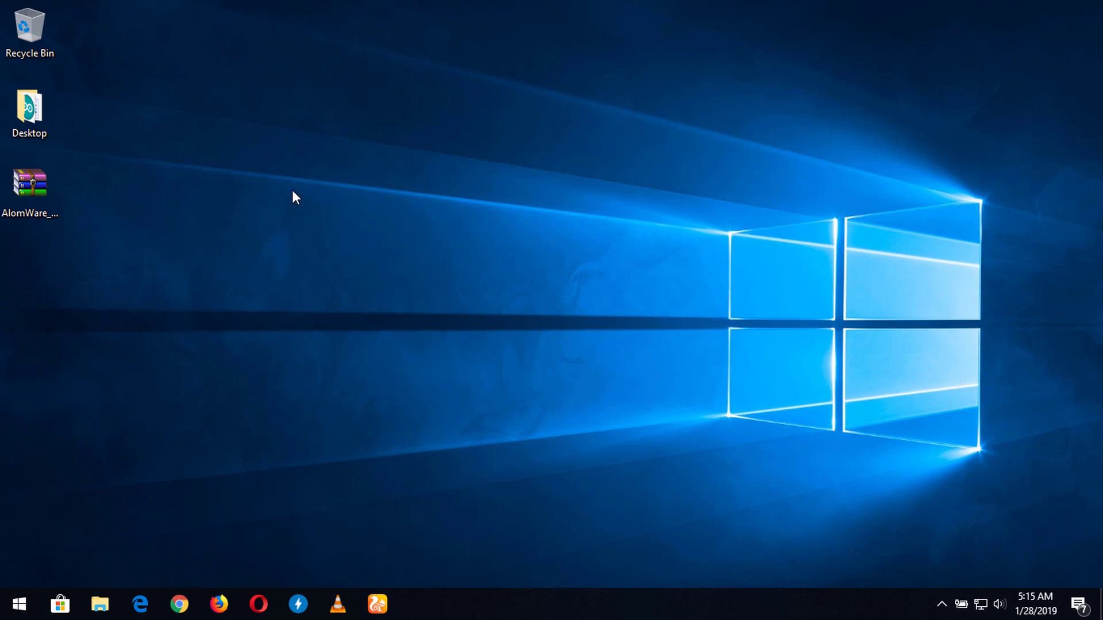
Step: Create a new desktop folder and move the AlomWare Lights zip into it
click(23, 190)
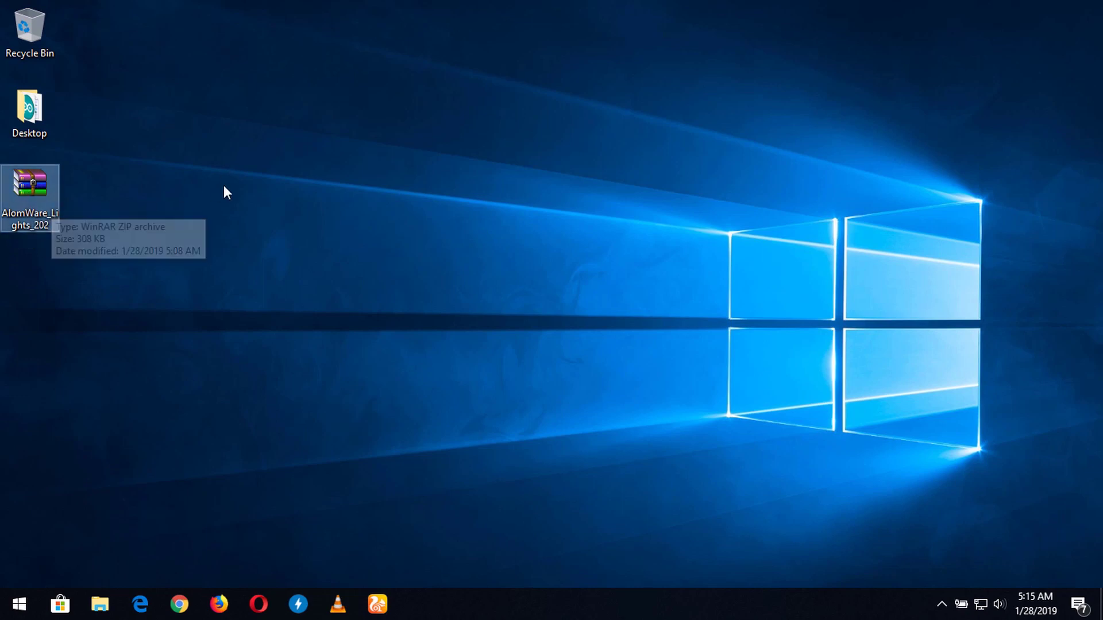
click(385, 121)
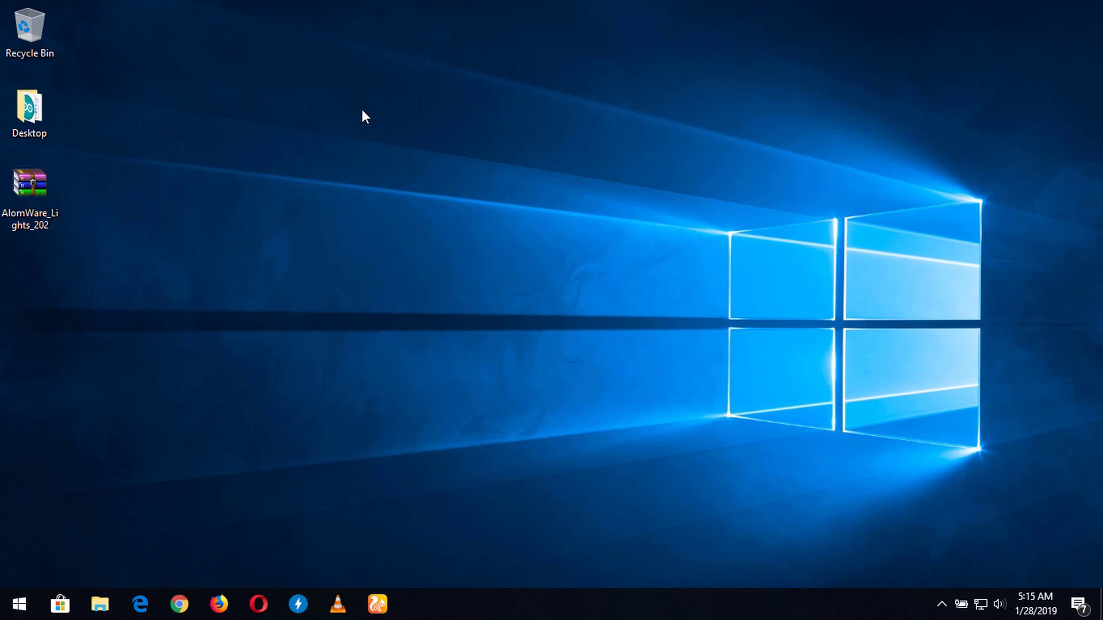
click(29, 204)
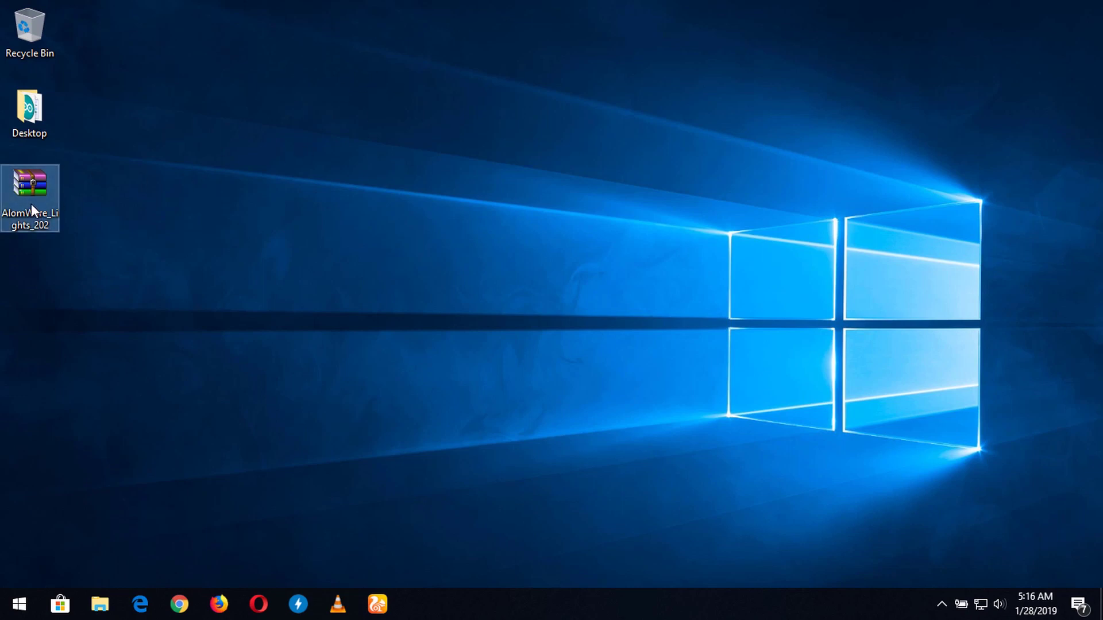
right_click(204, 155)
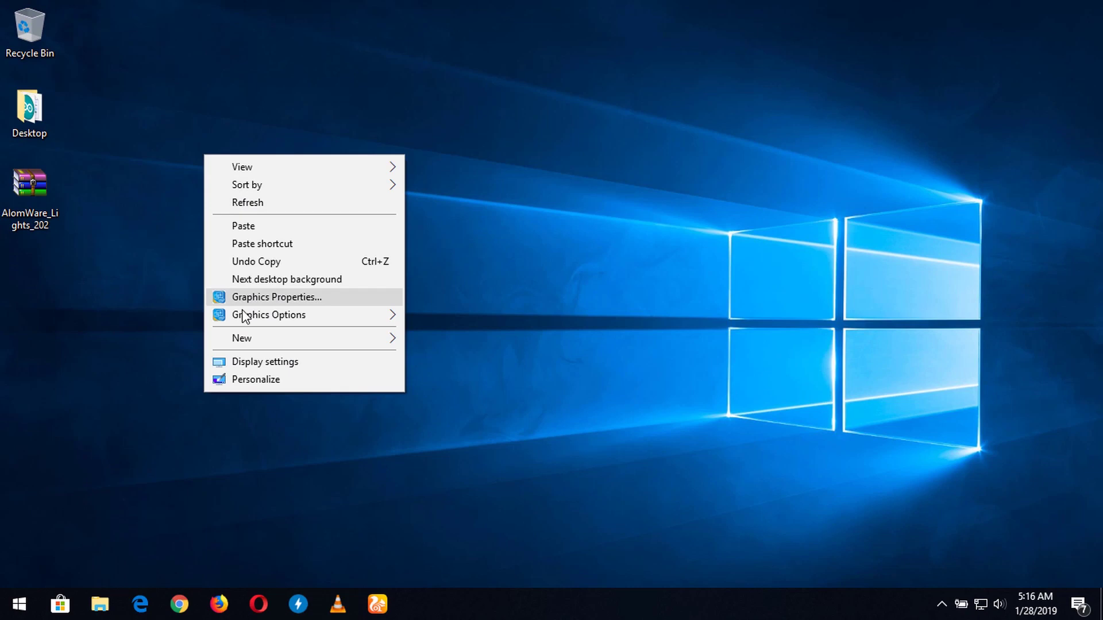
mouse_move(302, 339)
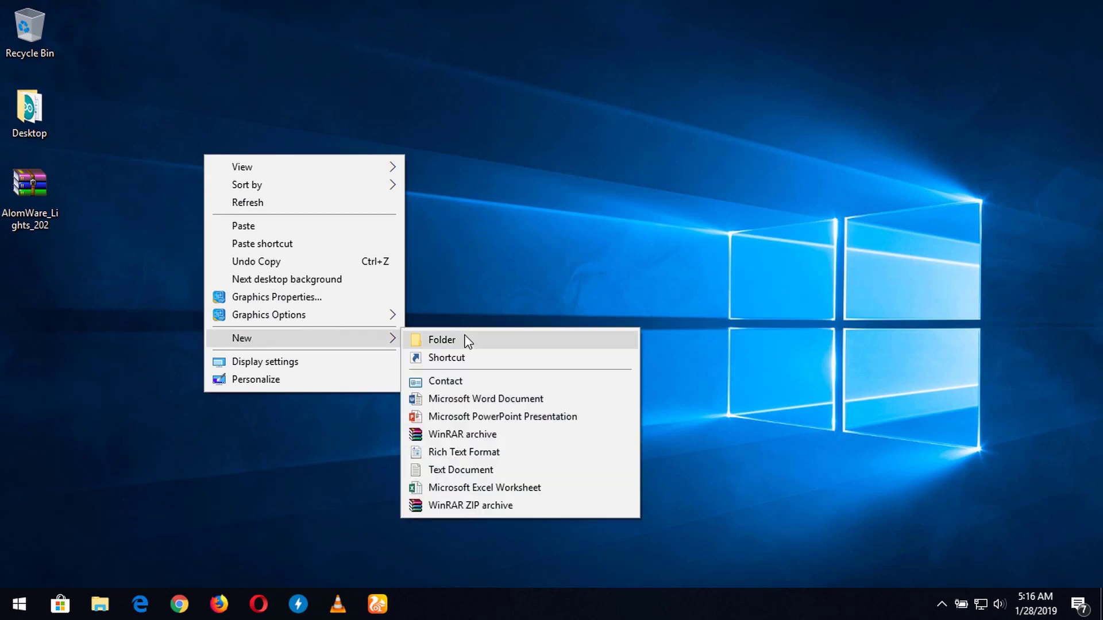
click(442, 340)
drag(21, 195, 34, 281)
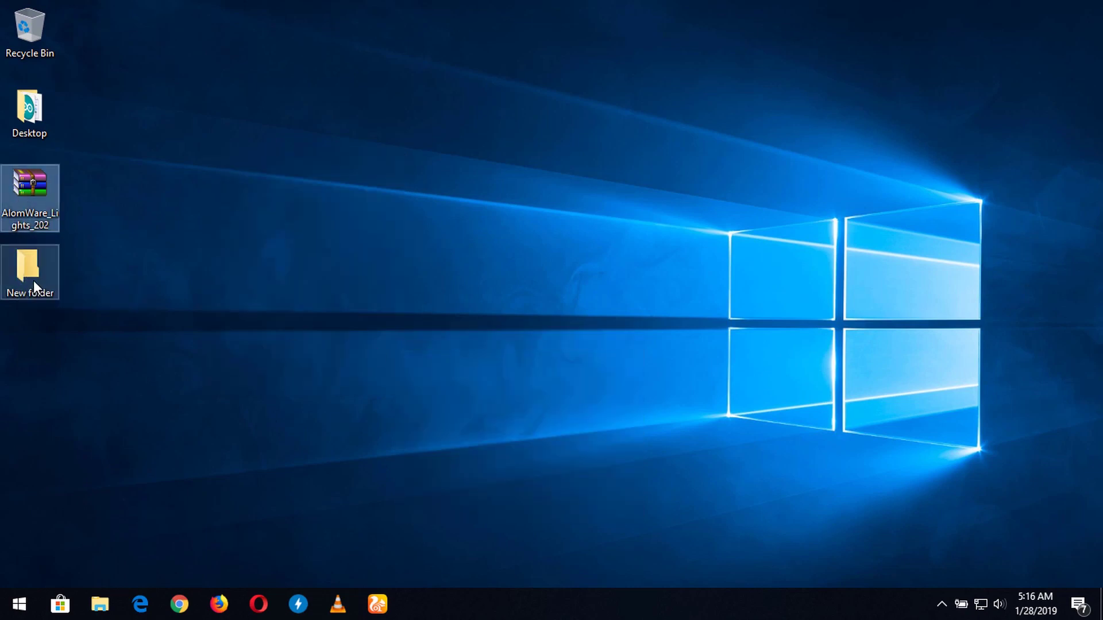
Step: Extract the AlomWare_Lights zip in New folder and open the extracted folder maximized
double_click(25, 189)
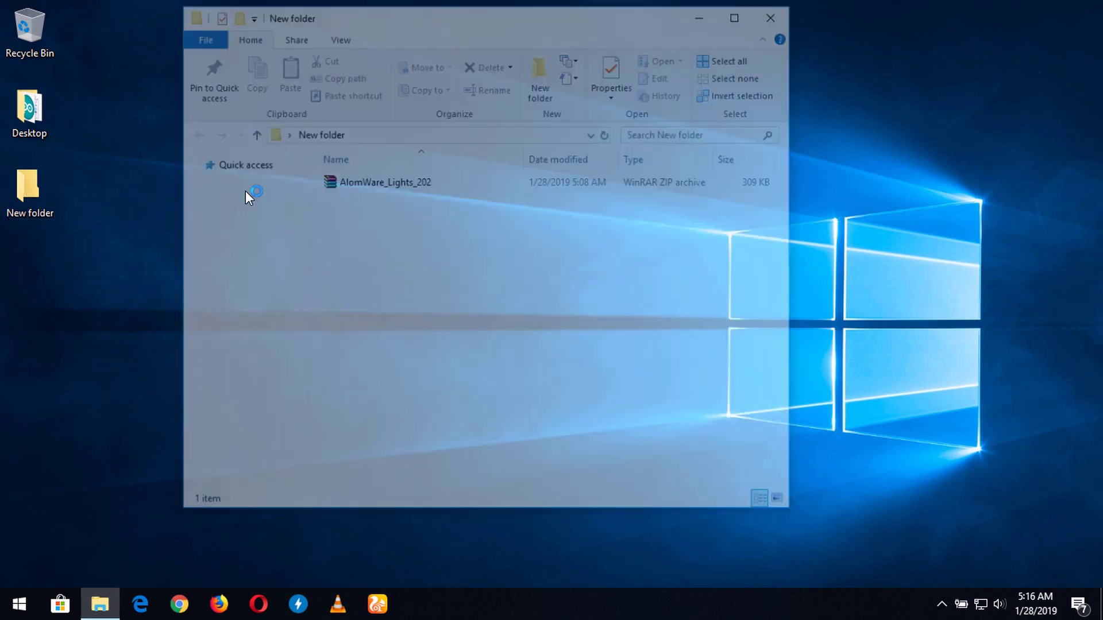
click(356, 181)
right_click(355, 180)
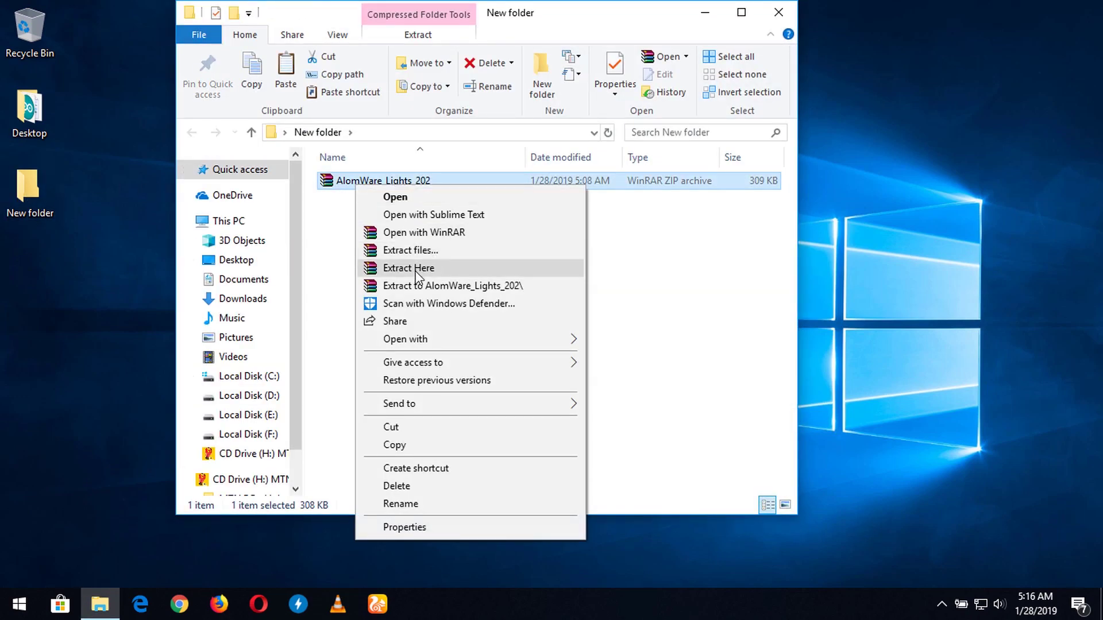
click(423, 272)
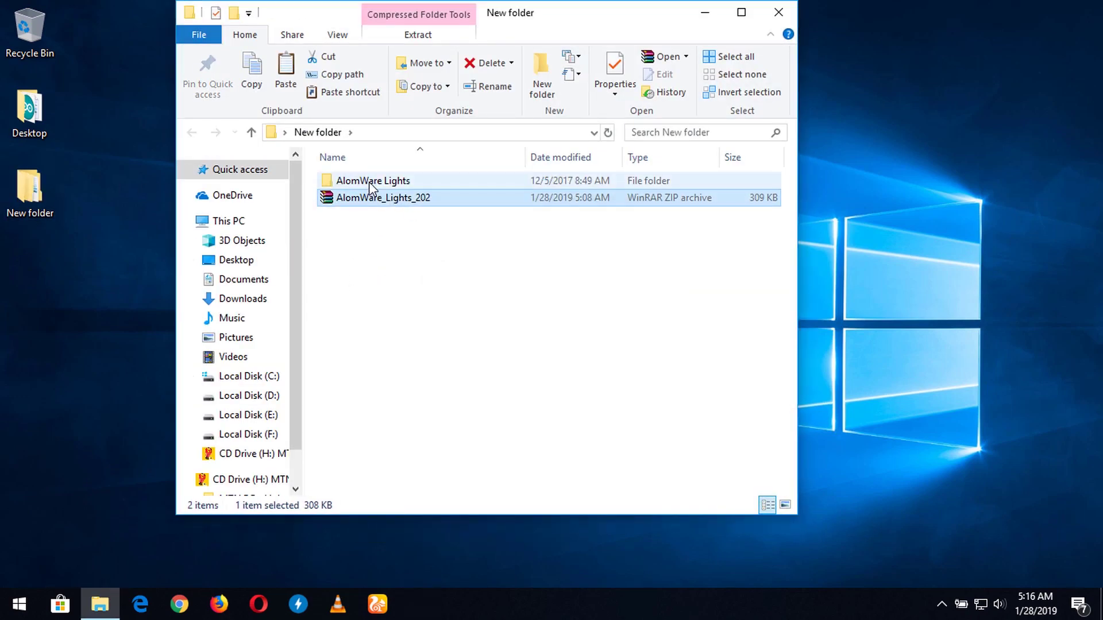
double_click(373, 181)
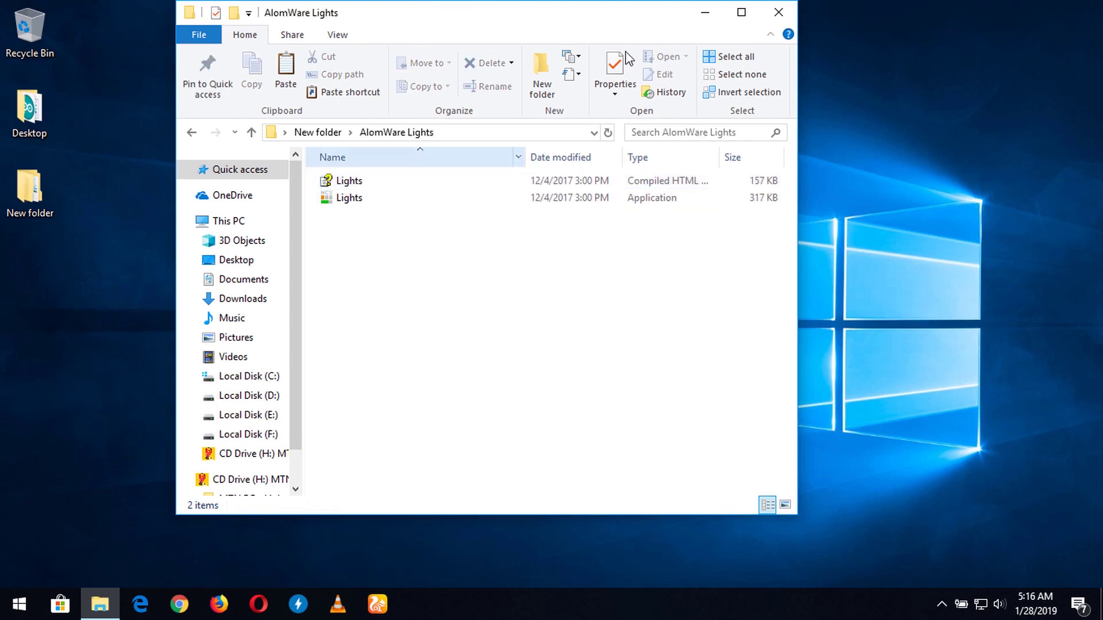
double_click(745, 13)
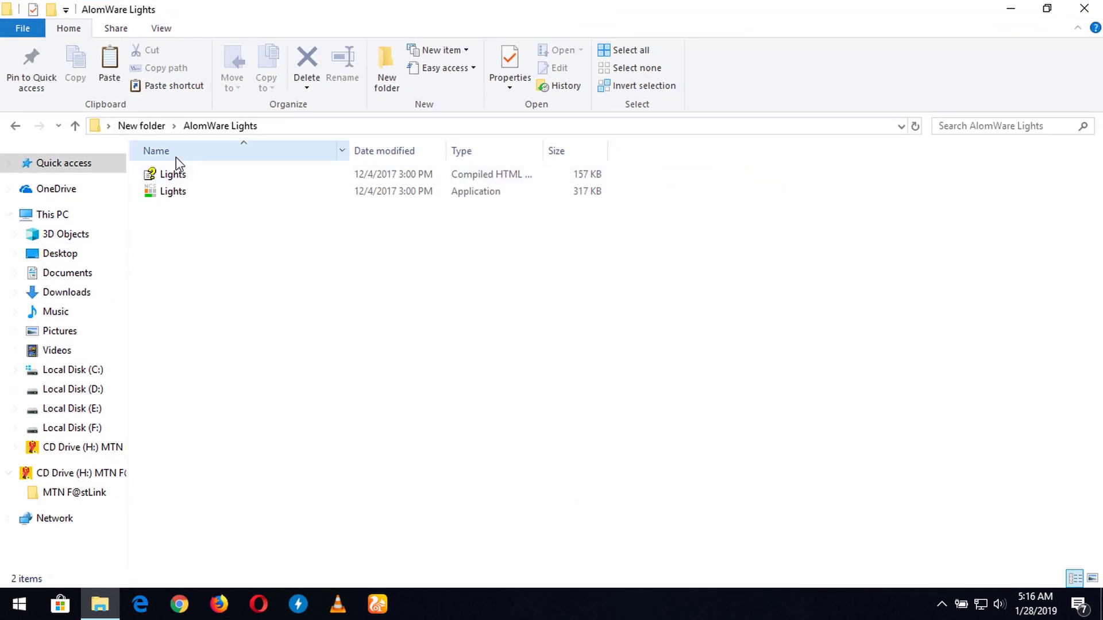
Step: Launch Lights.exe, accept the EULA, and minimize File Explorer
double_click(169, 191)
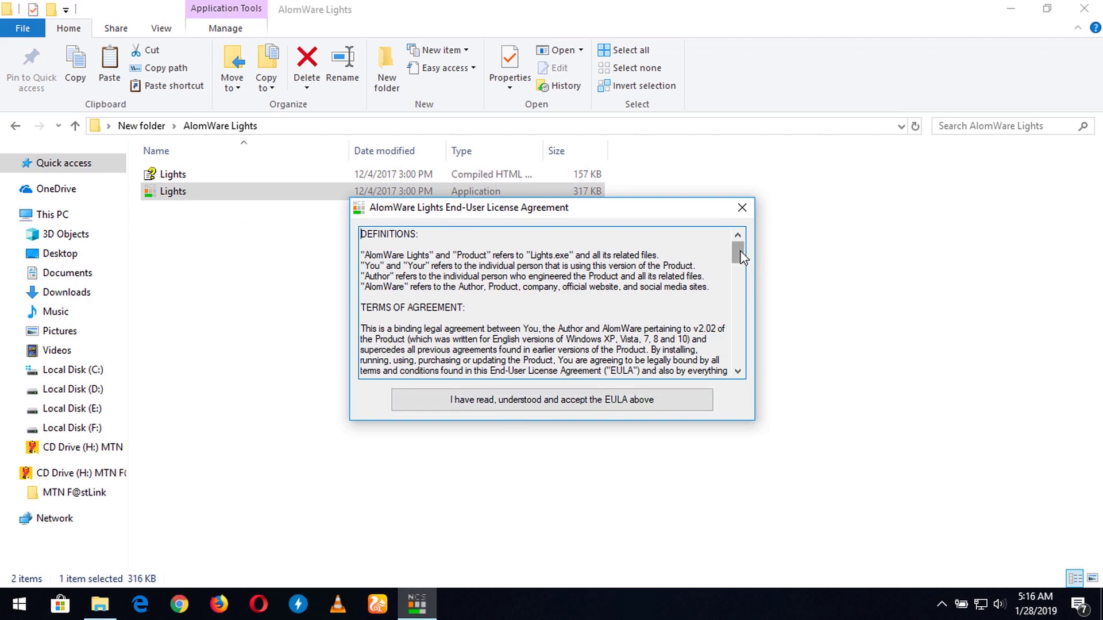
mouse_move(741, 251)
mouse_down()
mouse_move(741, 367)
mouse_move(740, 245)
mouse_up()
click(551, 398)
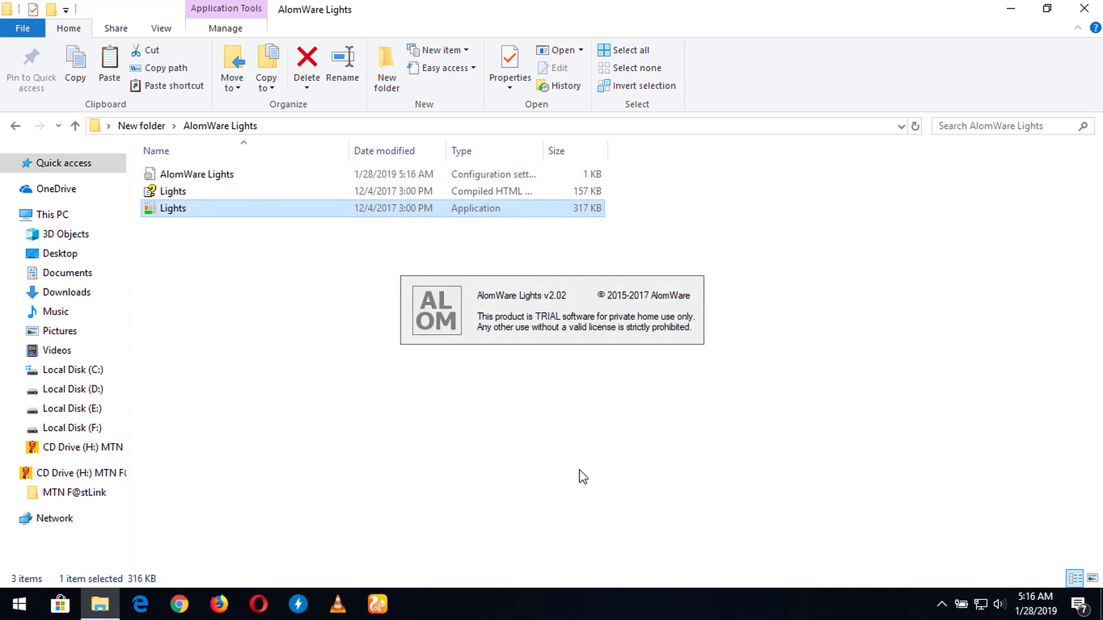
click(1012, 9)
Step: Dismiss the Lights splash and view its tray icon menu, closing it unchanged
click(945, 608)
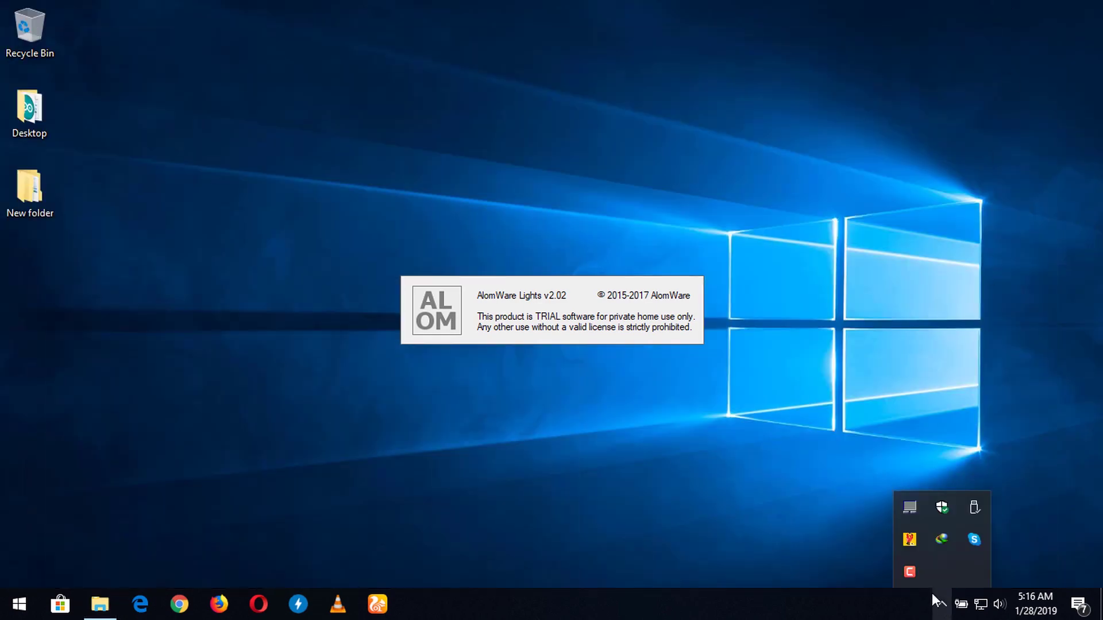
click(793, 466)
click(501, 294)
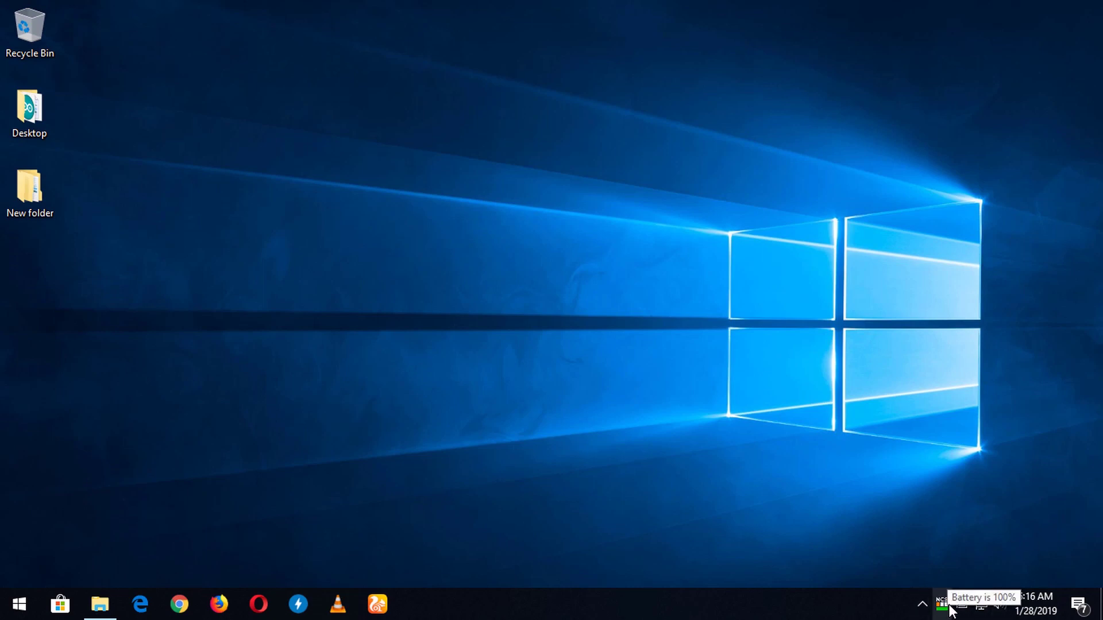
right_click(942, 608)
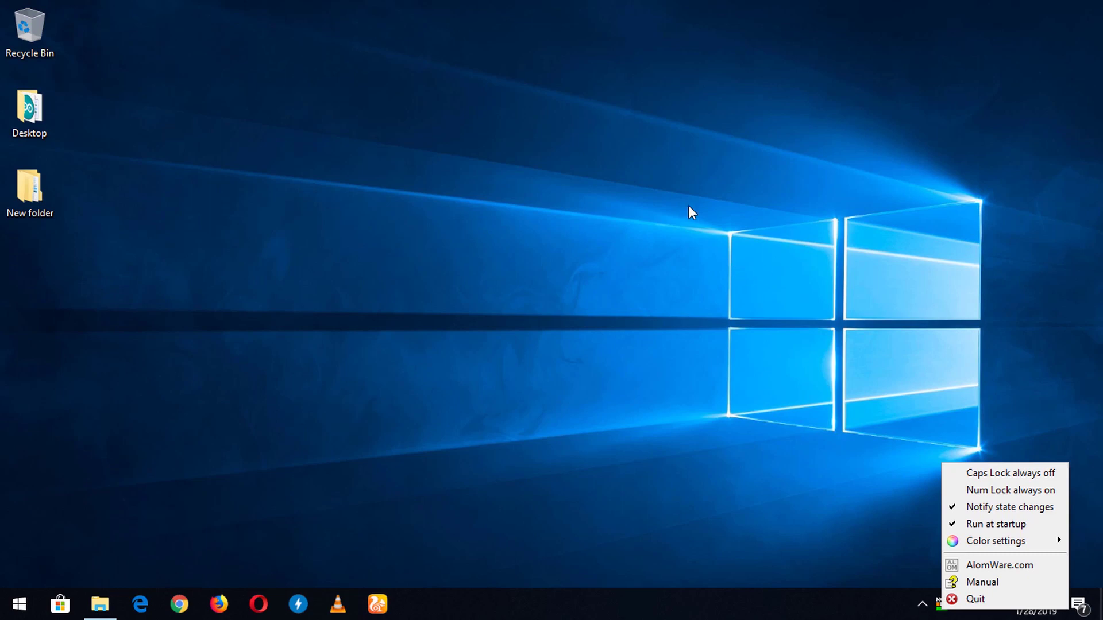
click(680, 328)
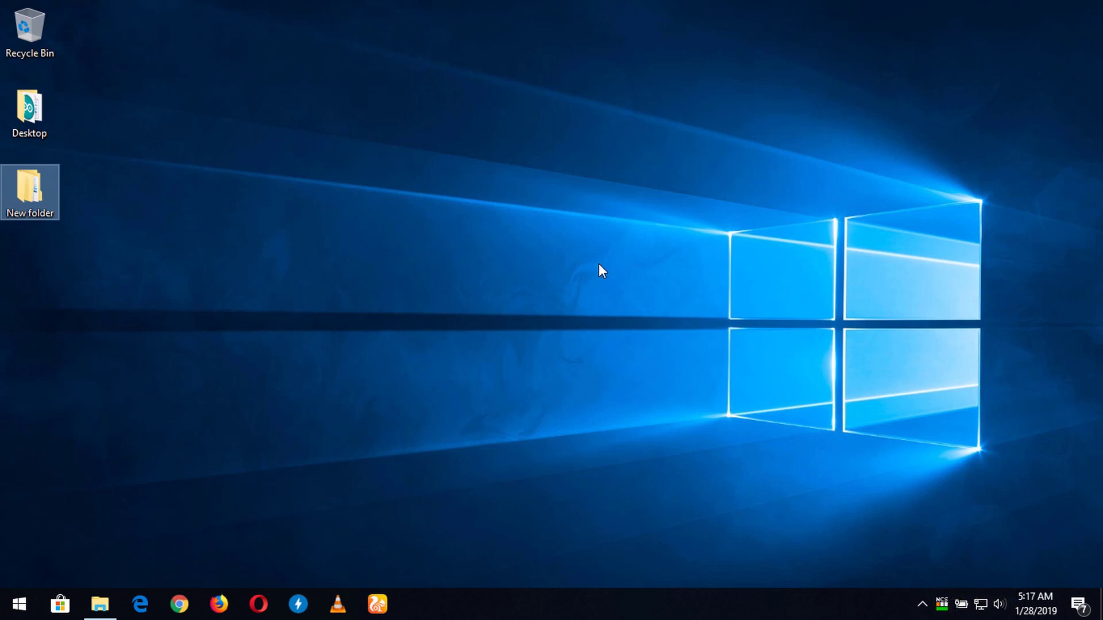
Step: Toggle Caps Lock on and off, then Num Lock off and back on
key(Caps_Lock)
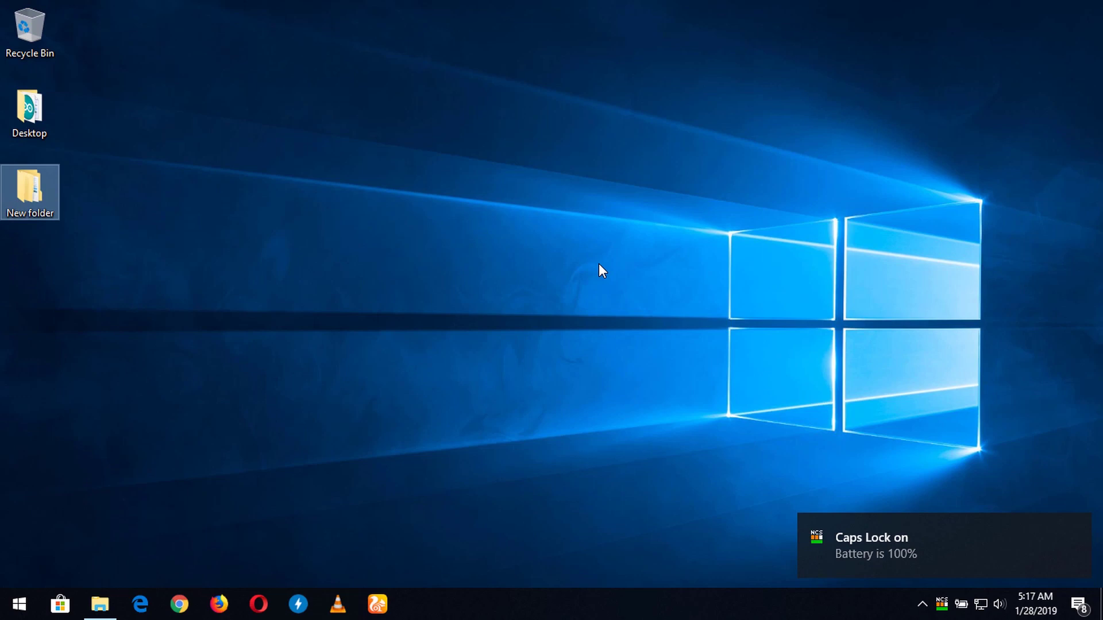
mouse_move(944, 545)
key(Caps_Lock)
click(761, 412)
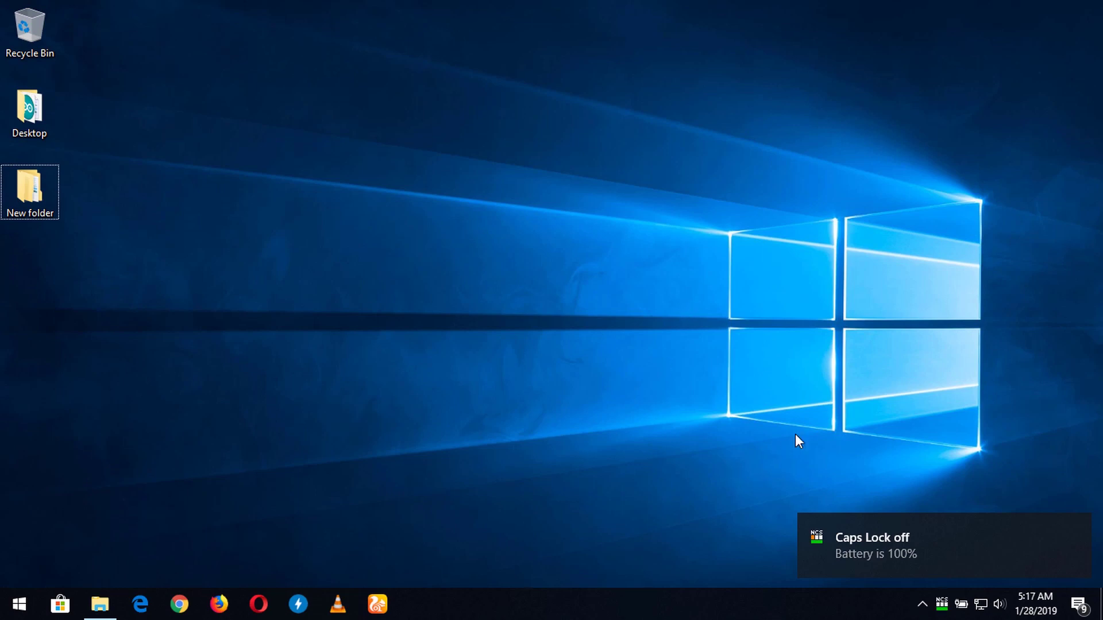
key(Num_Lock)
key(Num_Lock)
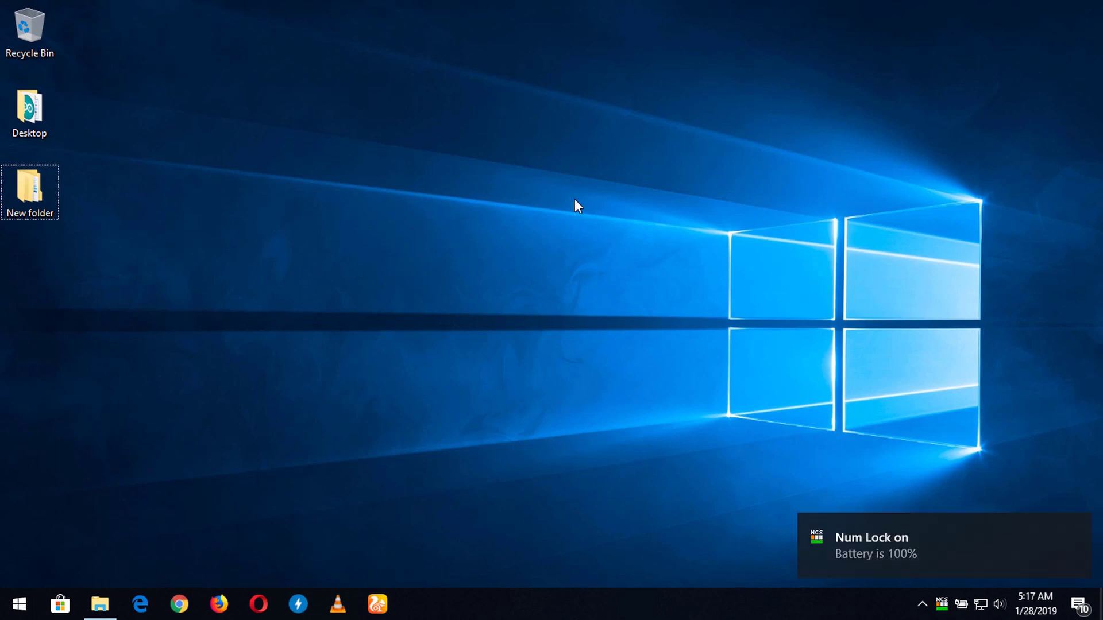